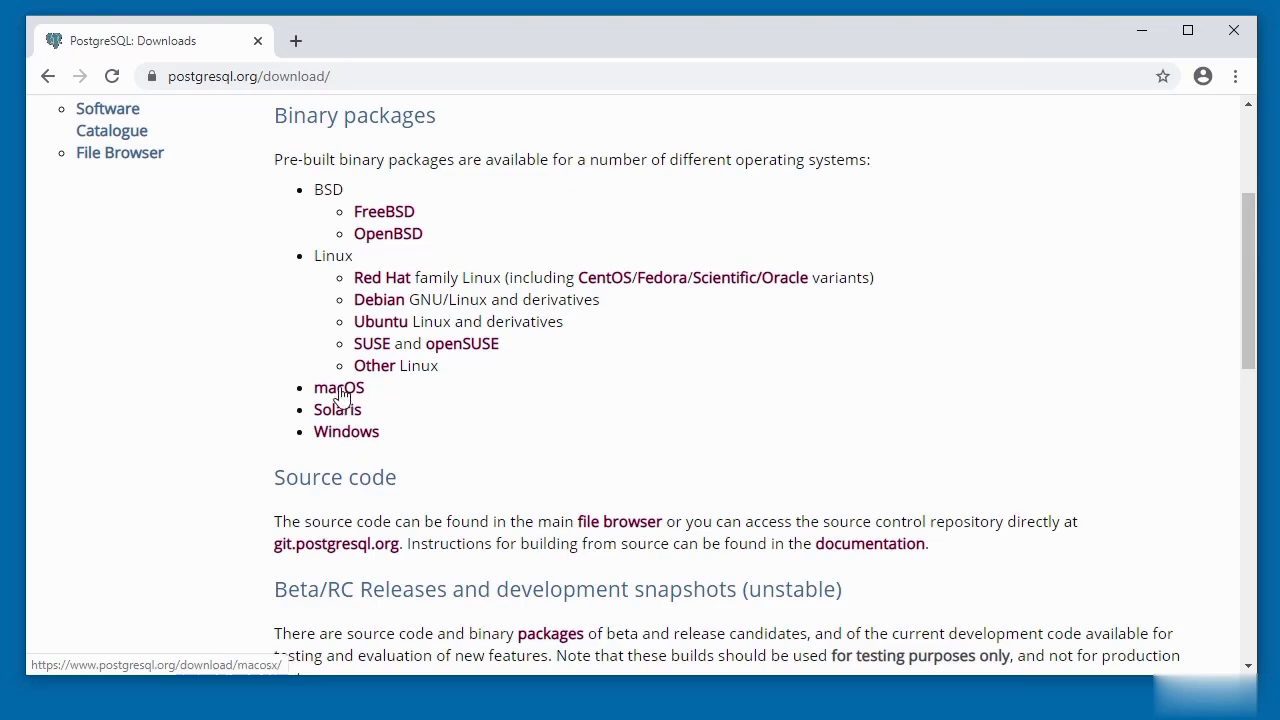
- Open EnterpriseDB's PostgreSQL download table from the Windows installers page and bring the listed versions into view
left_click(347, 435)
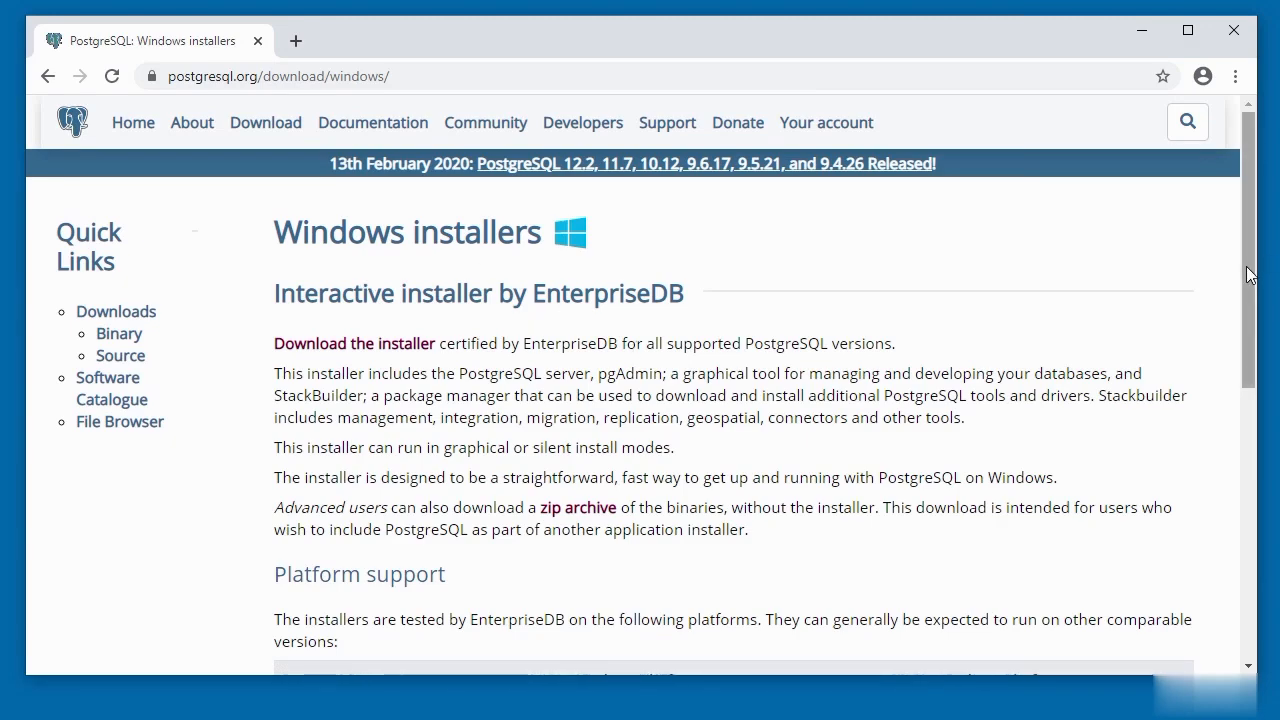
mouse_move(1250, 279)
left_mouse_down()
mouse_move(1250, 297)
mouse_move(1250, 279)
left_mouse_up()
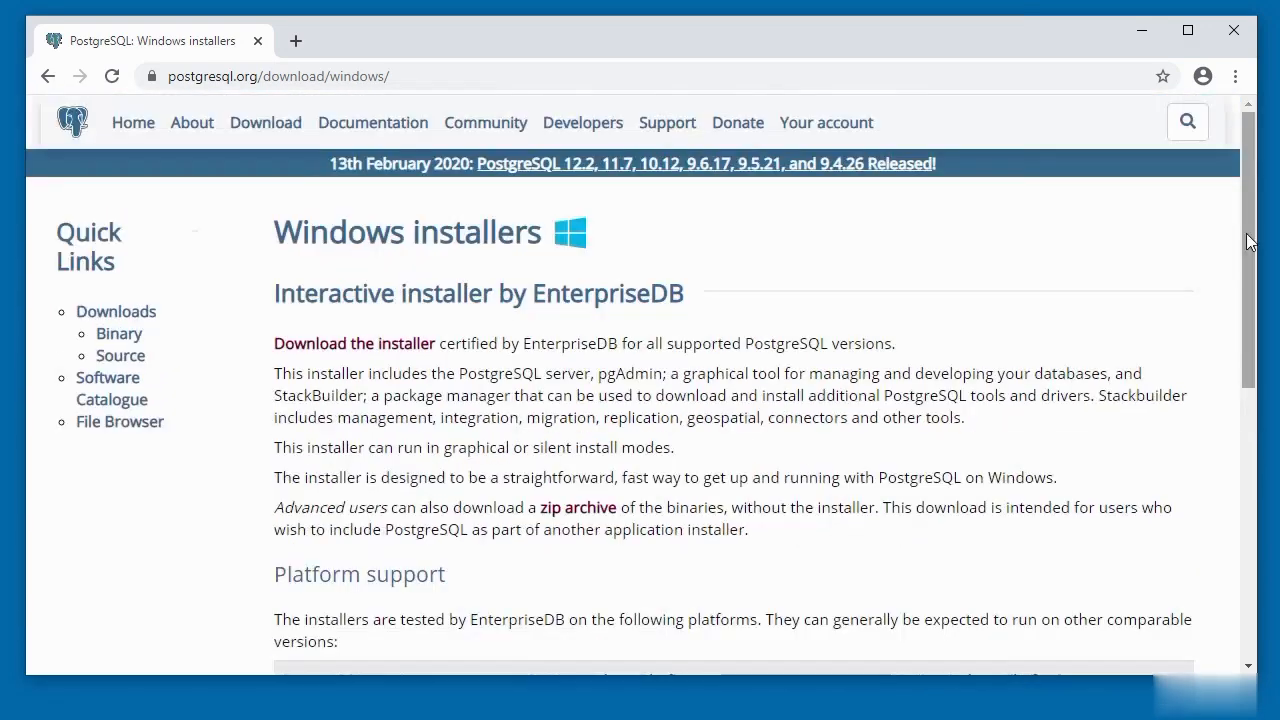
left_click(368, 345)
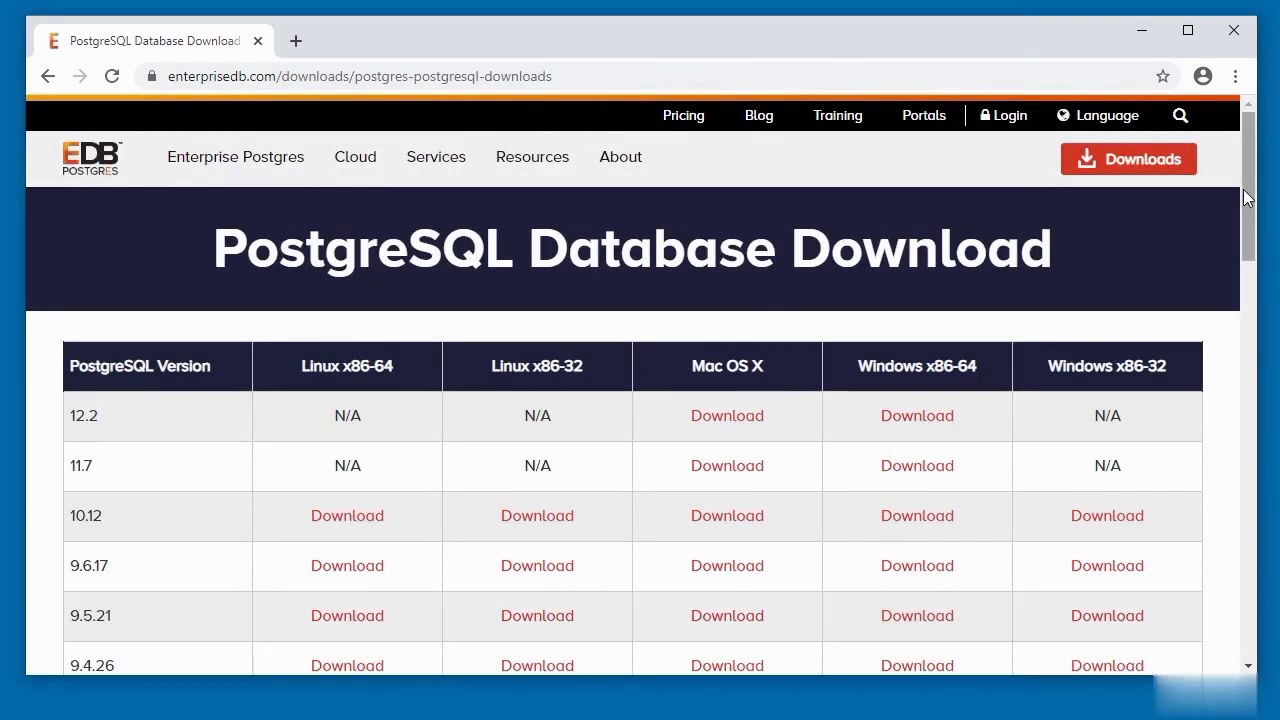
left_click_drag(1248, 196, 1256, 222)
scroll(1256, 222, "down", 1)
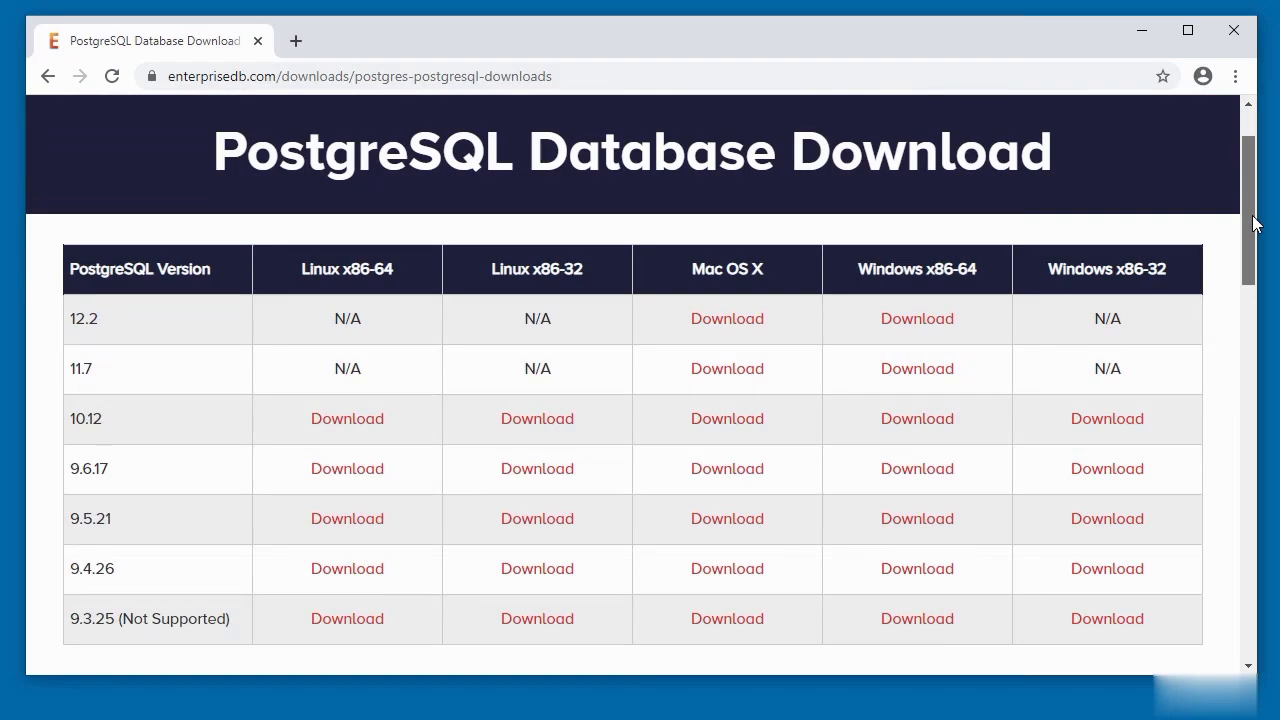
left_click_drag(1255, 224, 1256, 234)
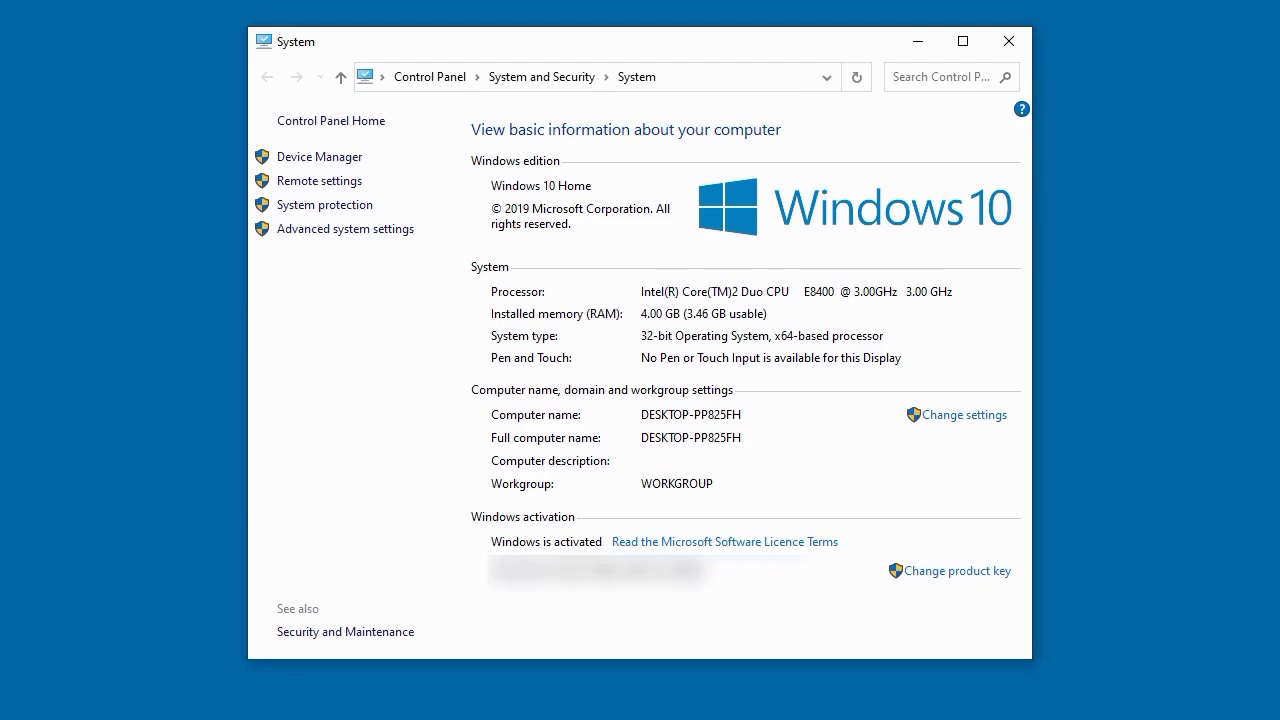
left_click(669, 77)
left_click(669, 77)
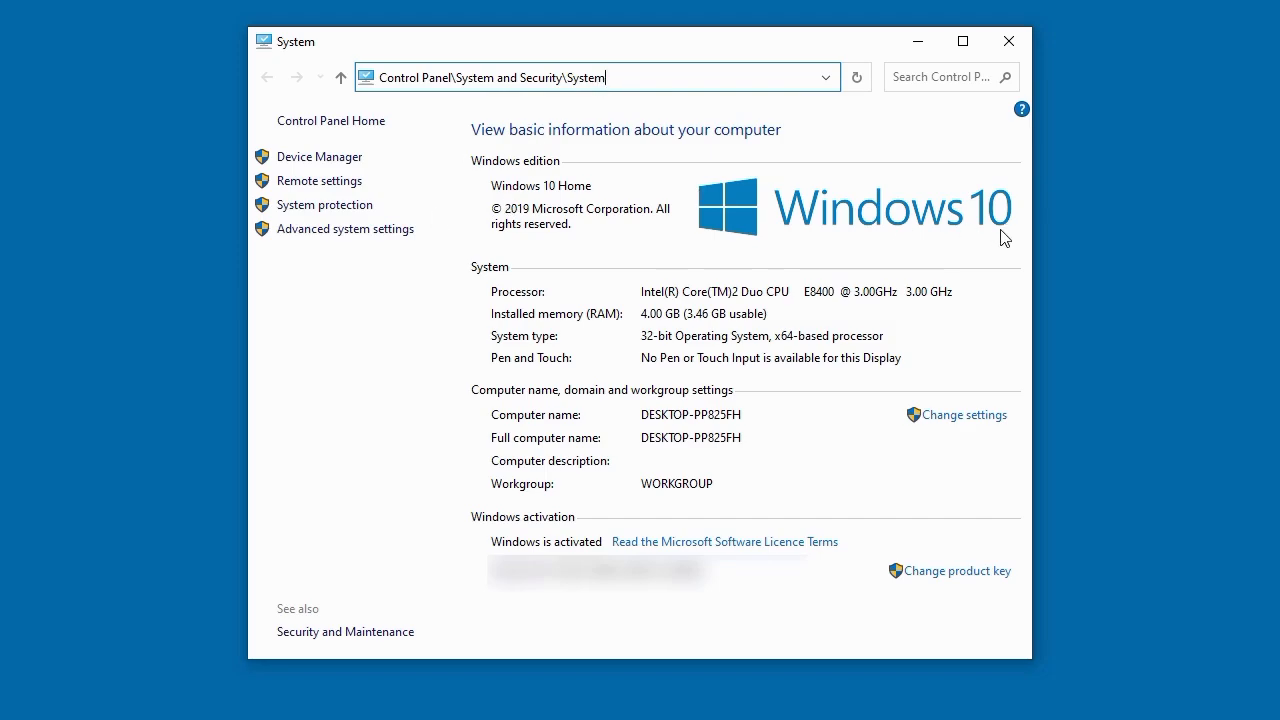
left_click_drag(1032, 221, 1115, 222)
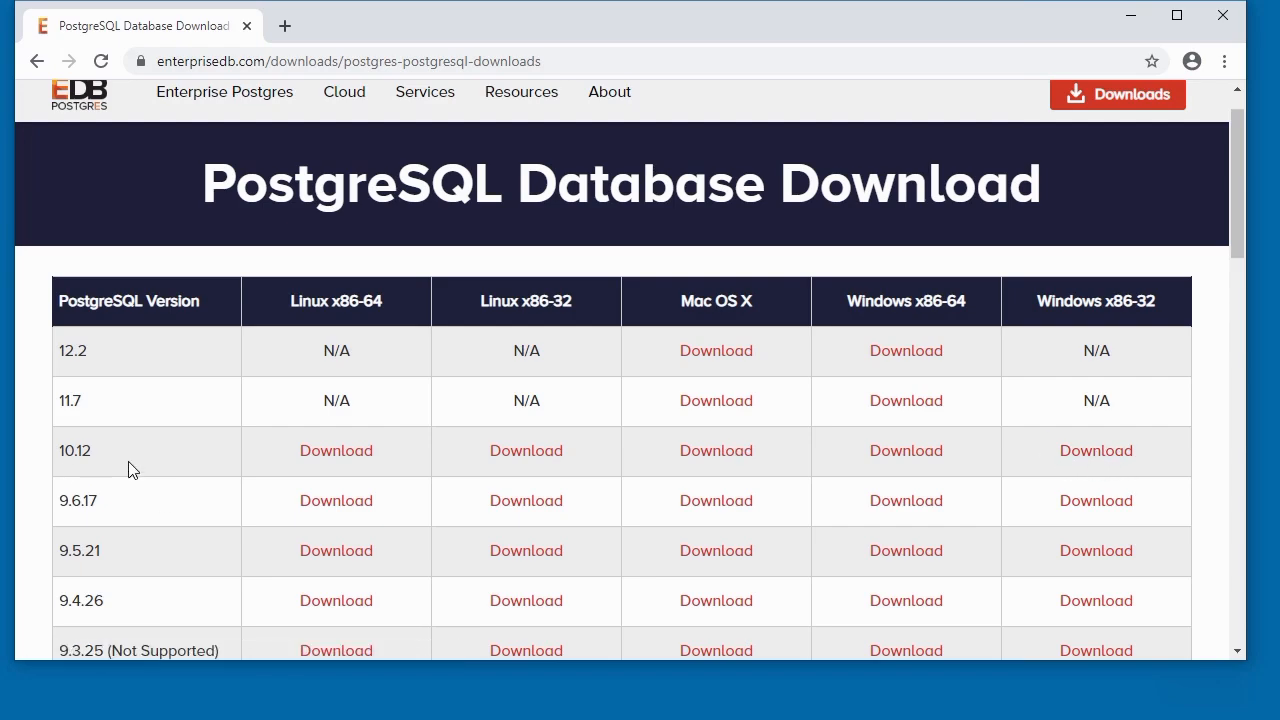
- Download the PostgreSQL 10.12 installer for Windows x86-32, launch it and proceed past the setup wizard's welcome page
left_click(1097, 451)
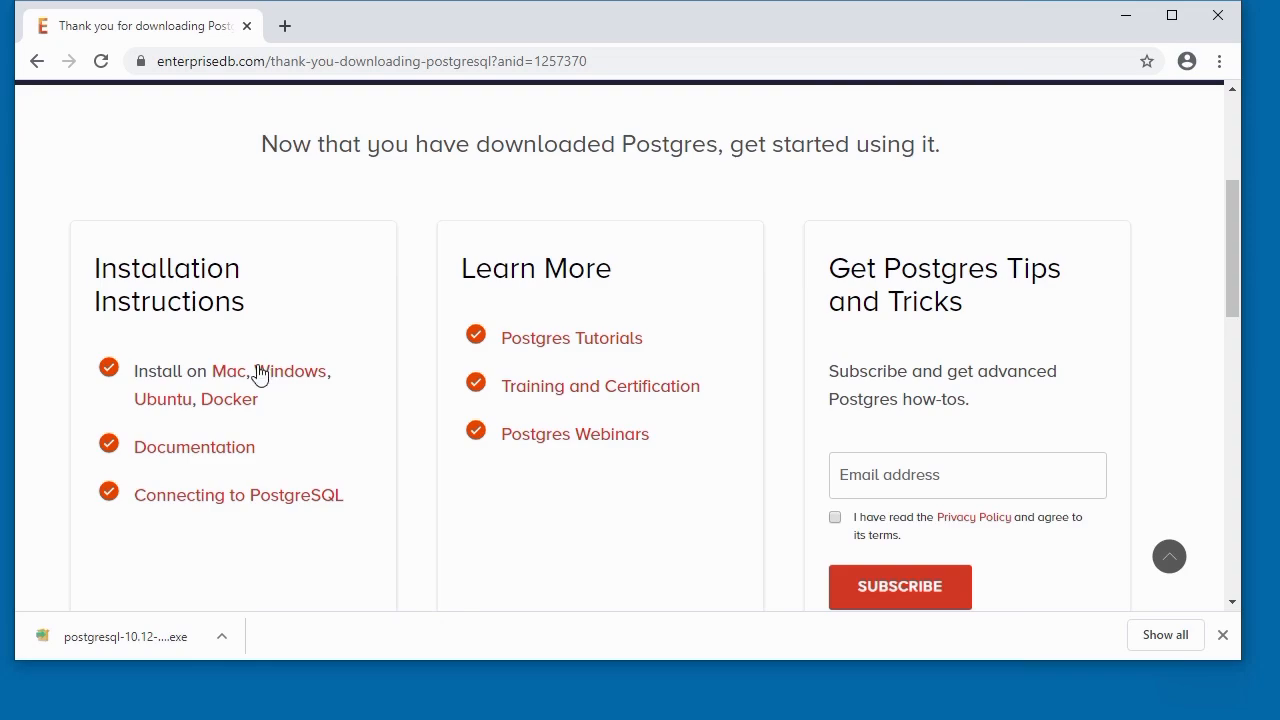
left_click(126, 642)
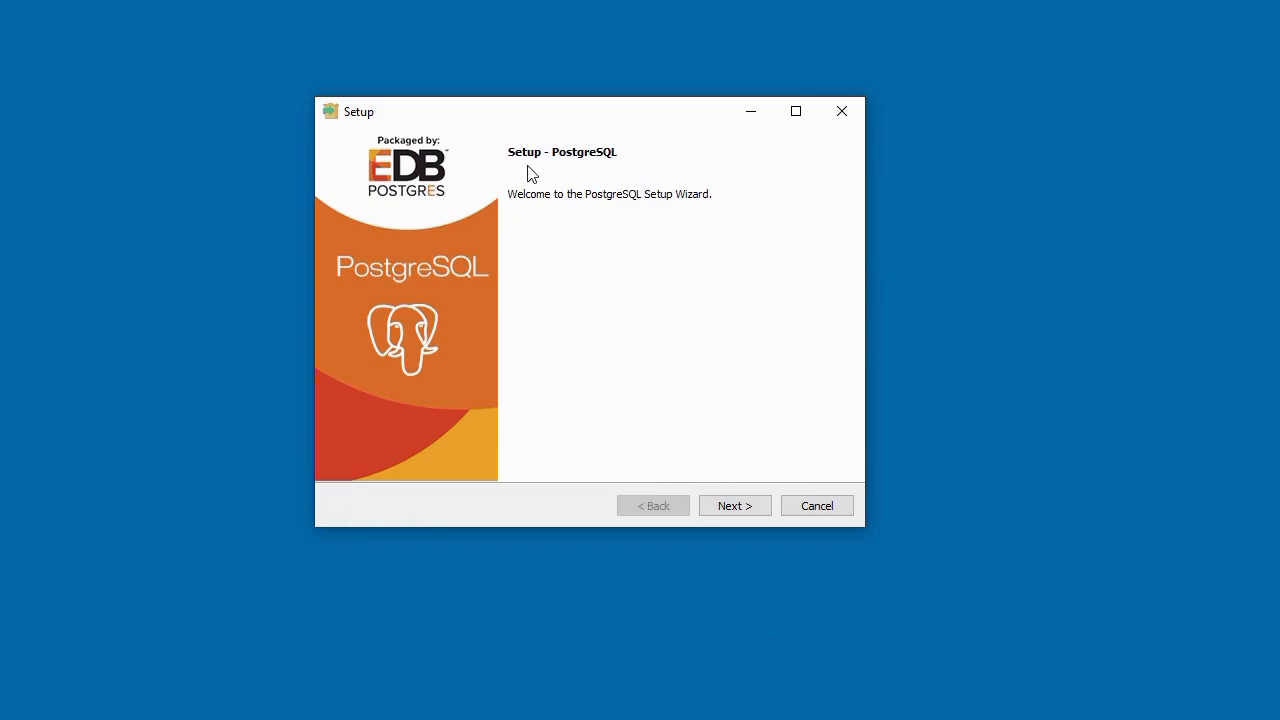
left_click(738, 508)
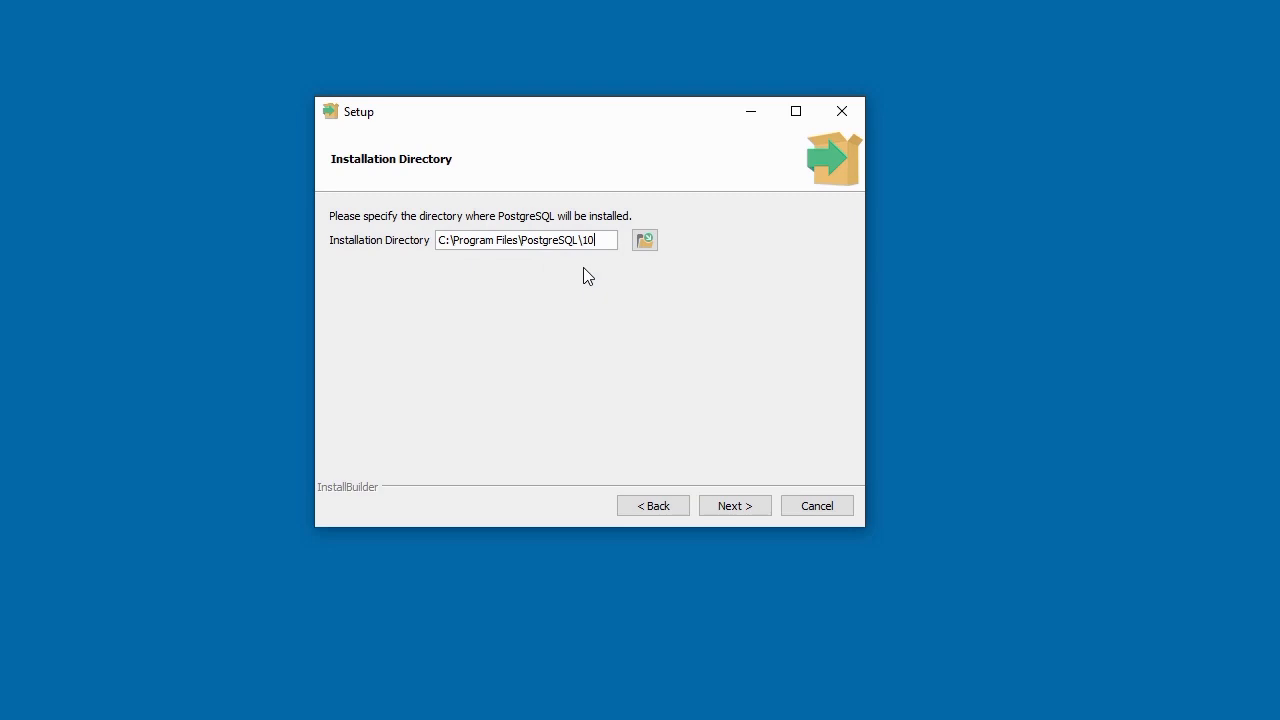
- Accept the installation directory C:\Program Files\PostgreSQL\10, all four components and the default data directory
left_click(733, 507)
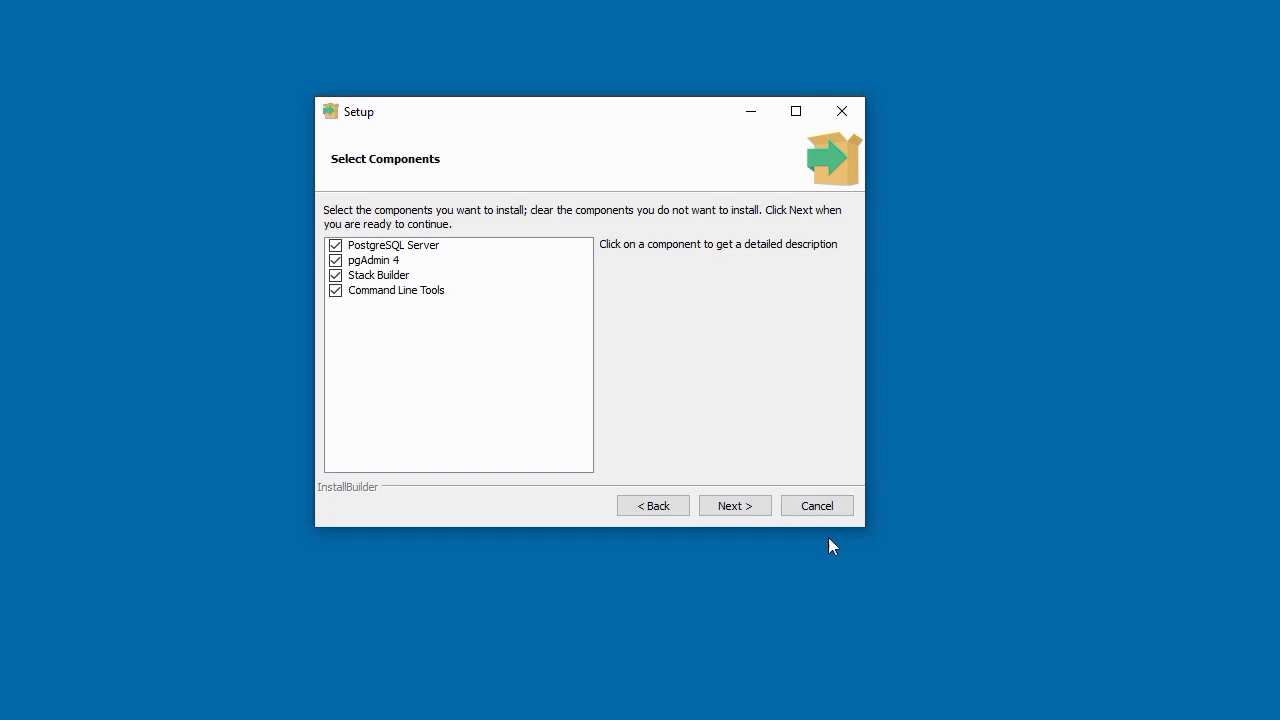
left_click(738, 513)
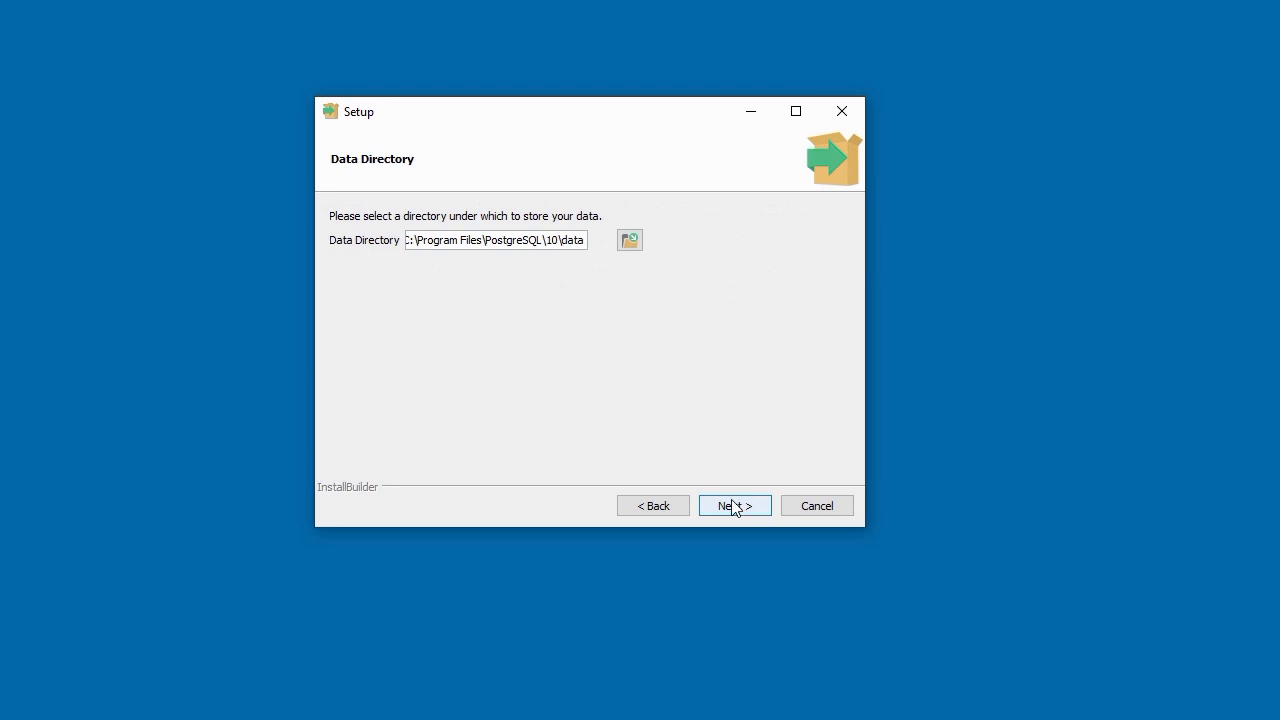
left_click(731, 508)
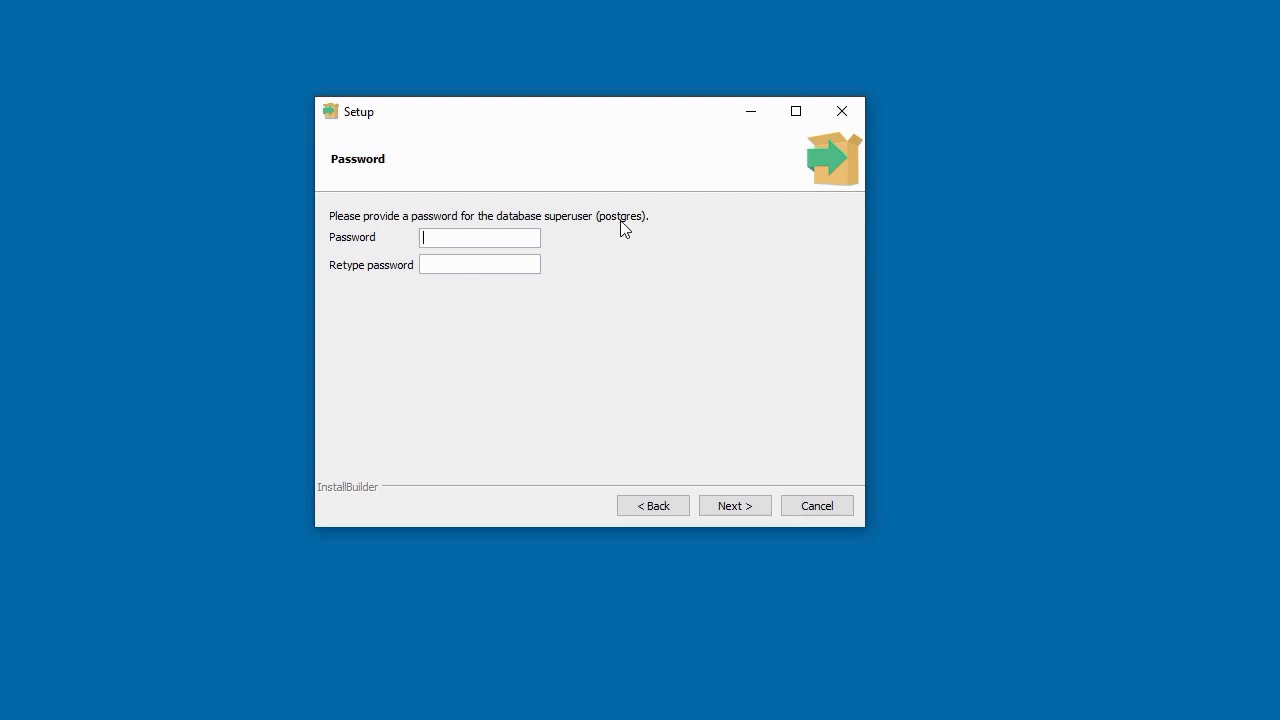
- Enter and retype the password for the database superuser and continue the setup
type("postgres")
left_click(524, 267)
type("postgres")
left_click(727, 508)
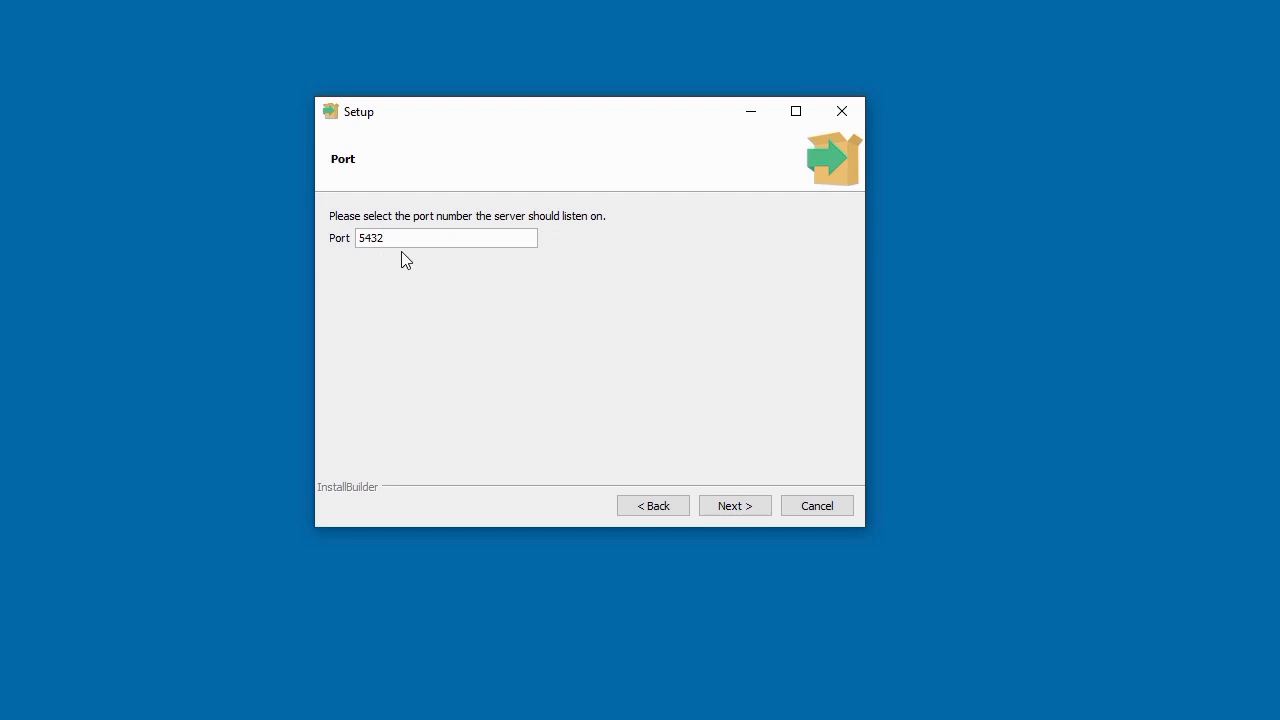
- Accept port 5432 and the default locale, and start the PostgreSQL installation
left_click(737, 513)
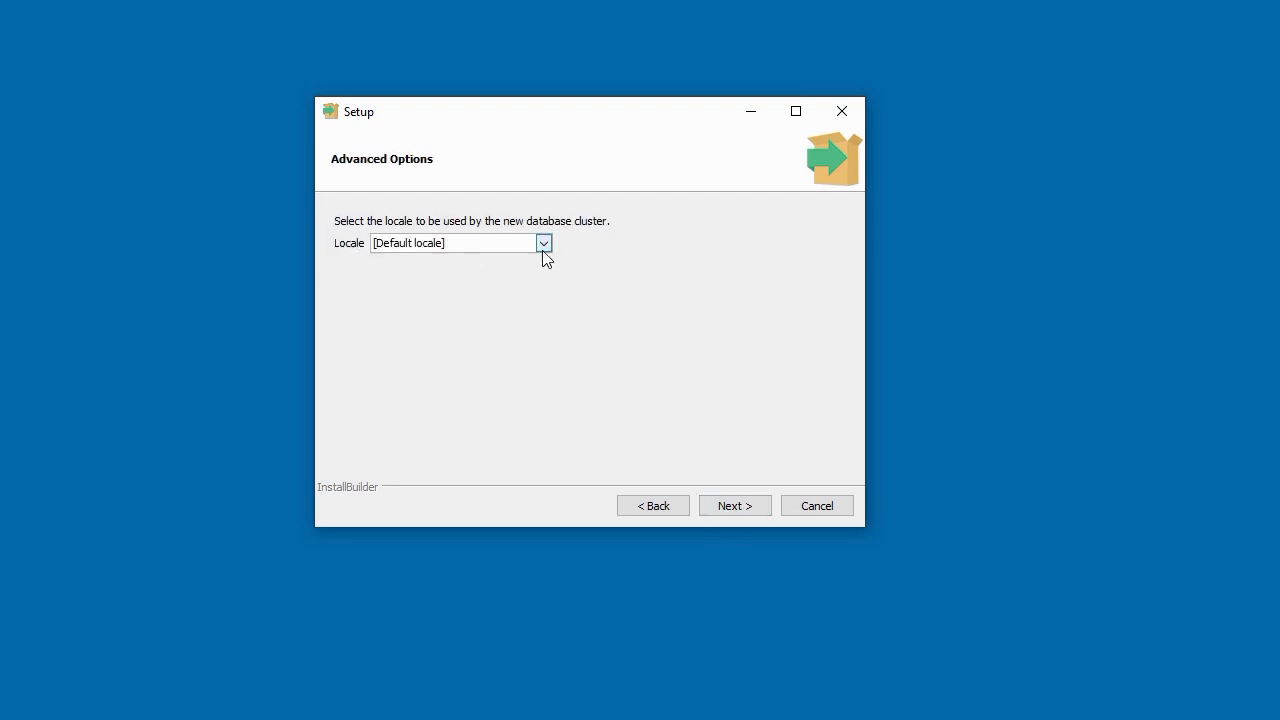
left_click(741, 508)
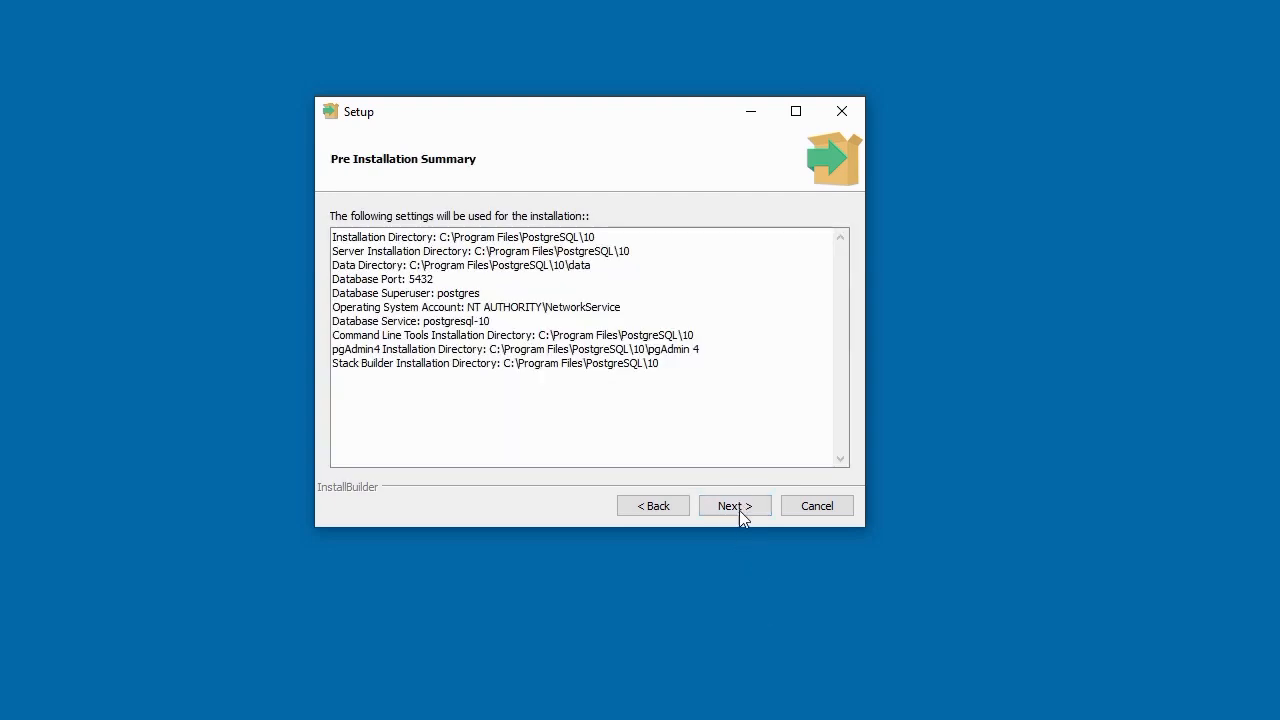
left_click(741, 513)
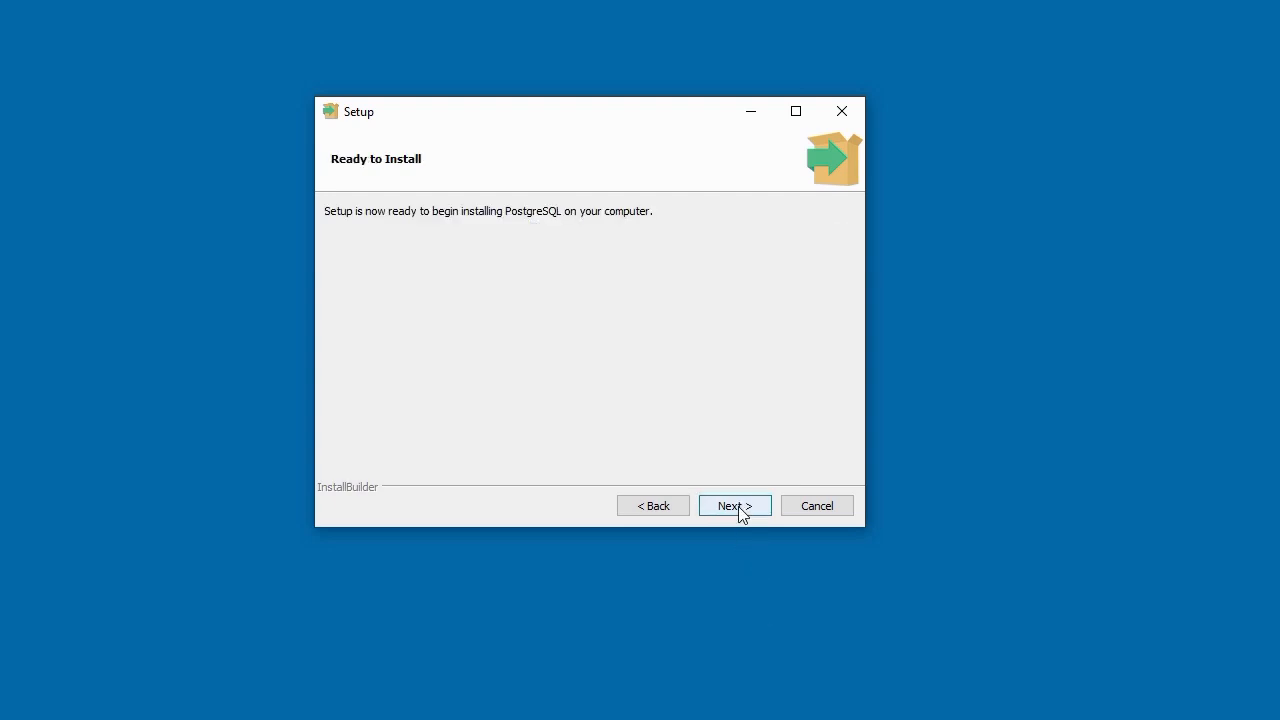
left_click(741, 513)
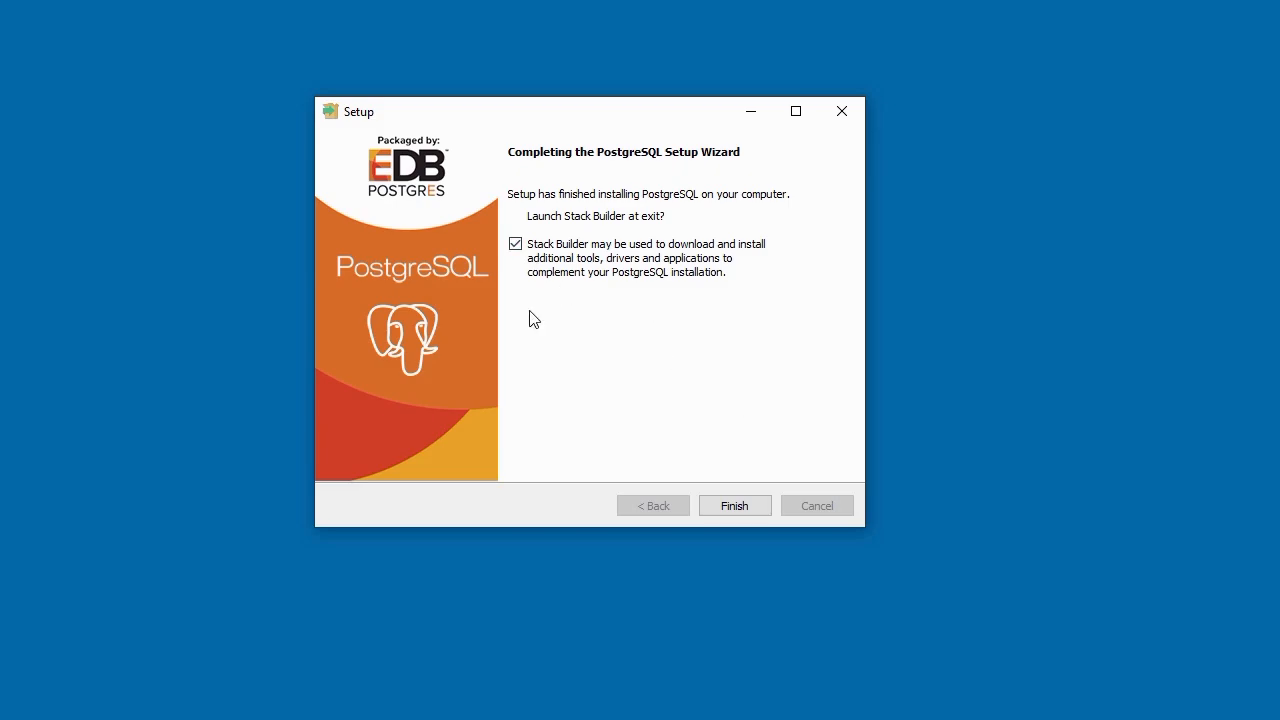
- Finish the setup with Stack Builder launching at exit, and choose PostgreSQL 10 on port 5432 as its target installation
left_click(736, 507)
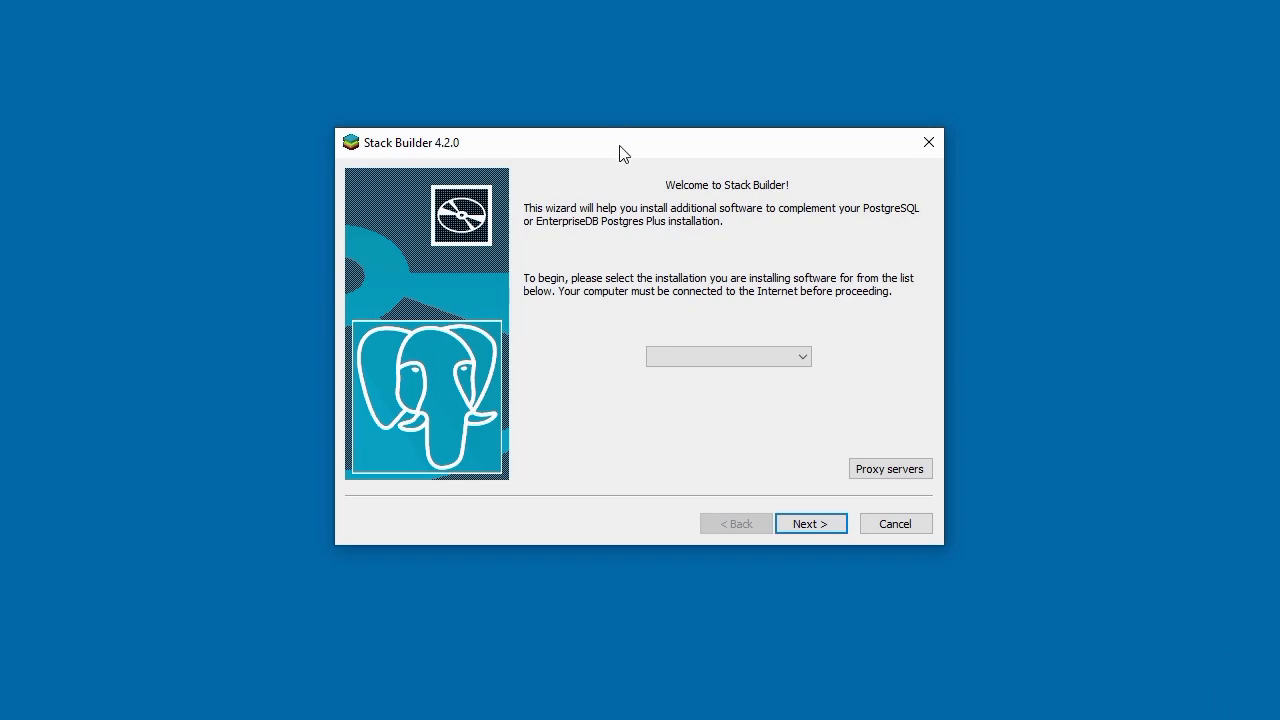
left_click_drag(620, 151, 585, 136)
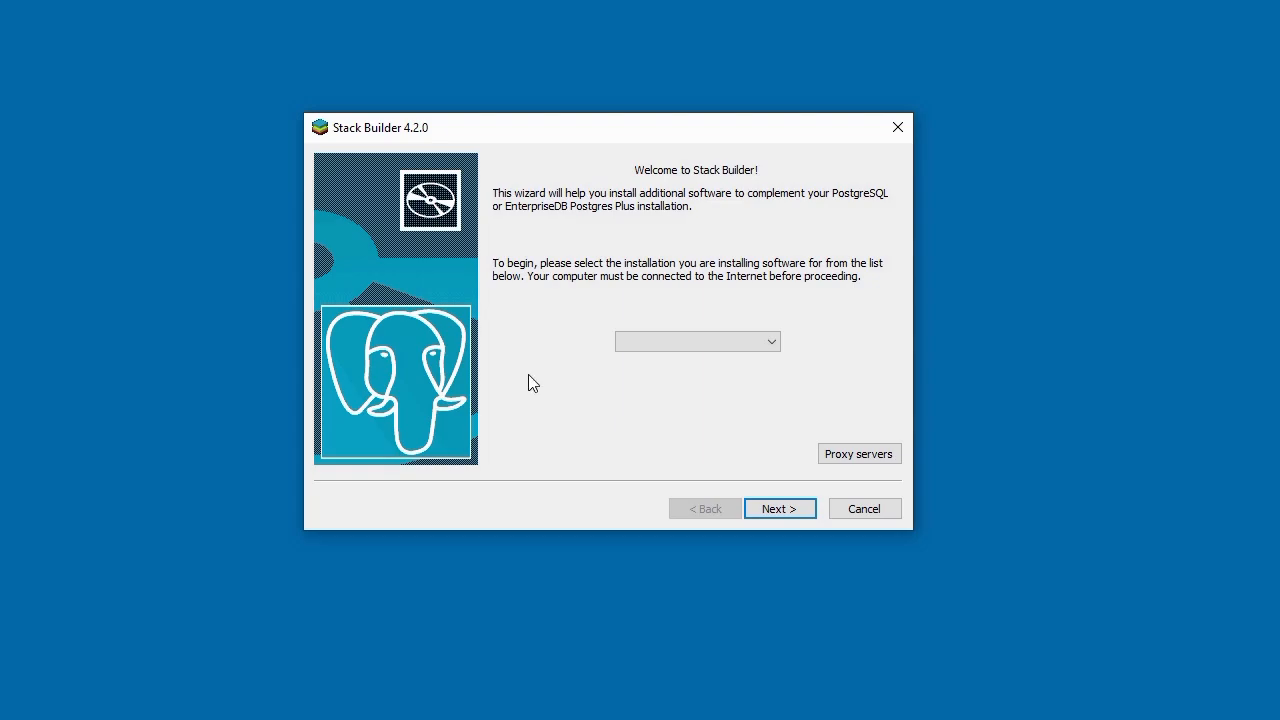
left_click(772, 342)
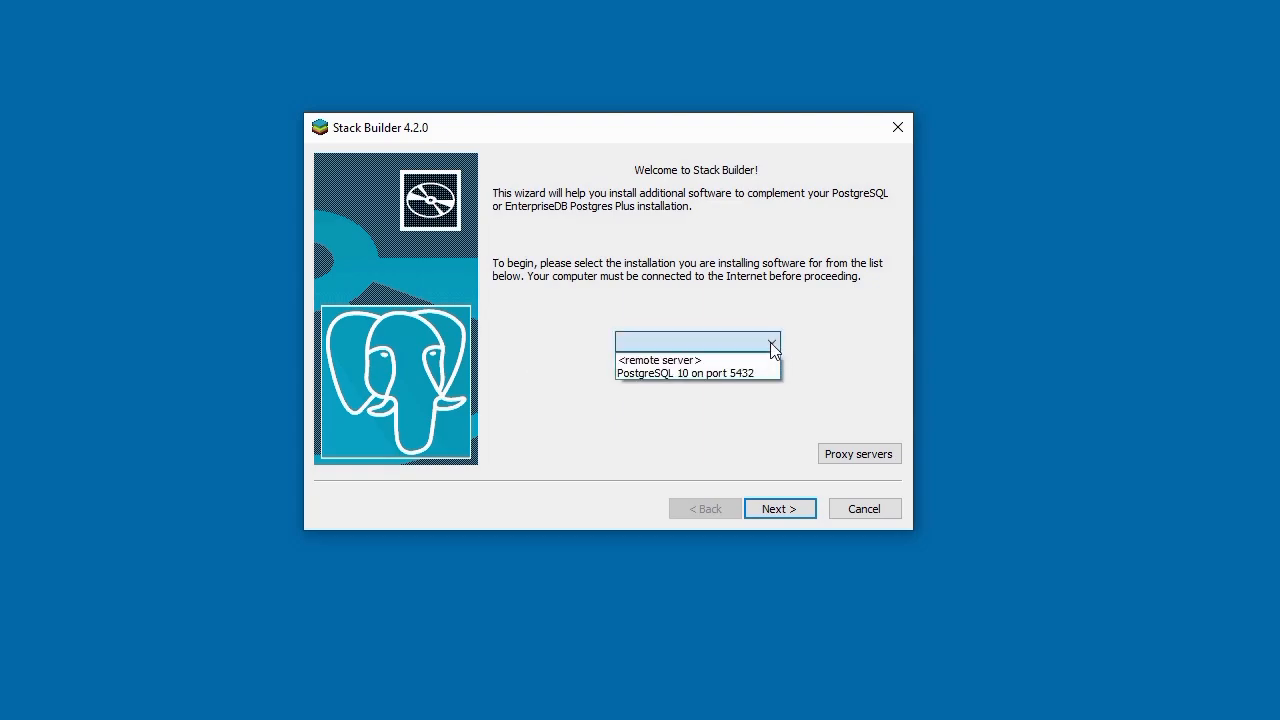
left_click(688, 376)
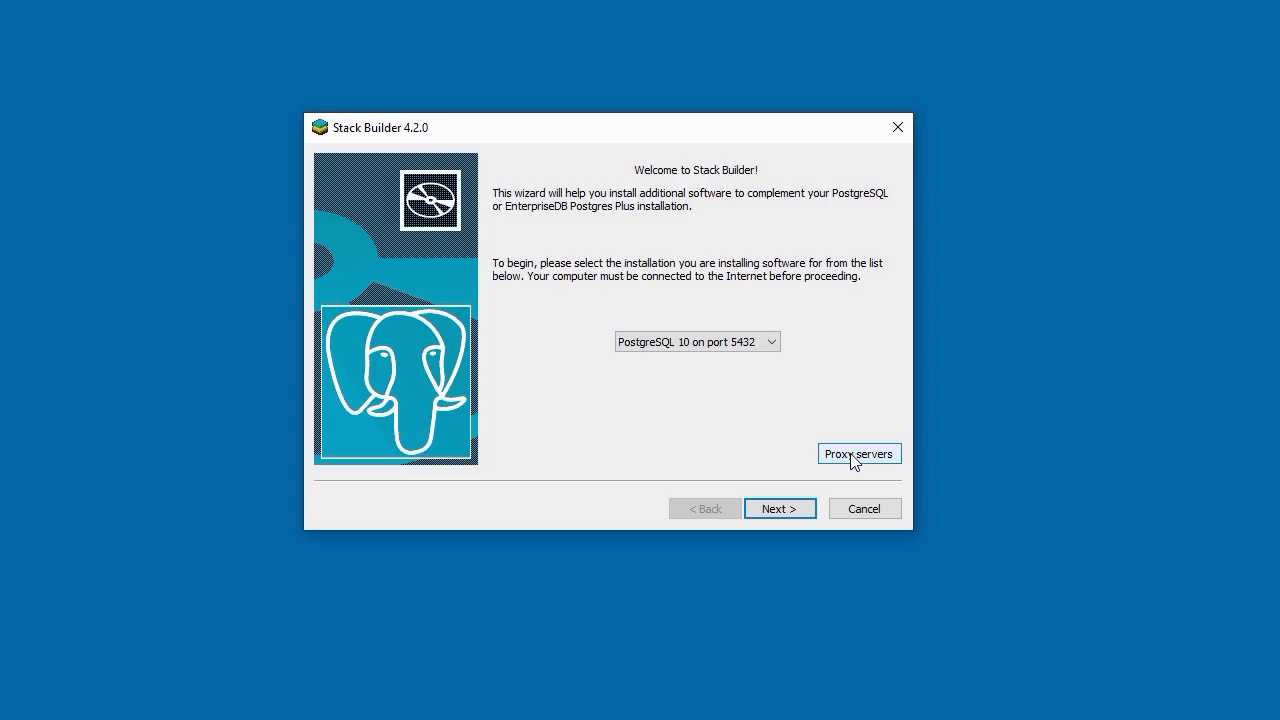
left_click(771, 513)
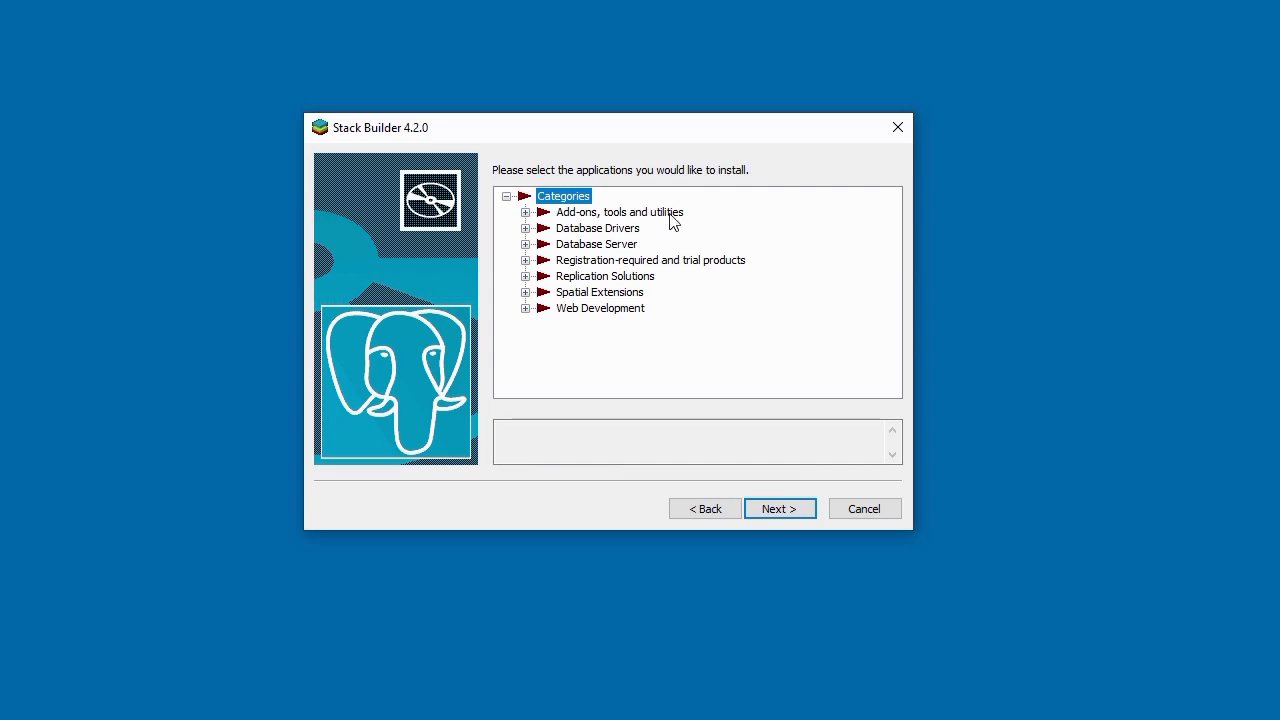
- Examine the applications offered in every Stack Builder category, from add-ons and database drivers to web development
left_click(525, 213)
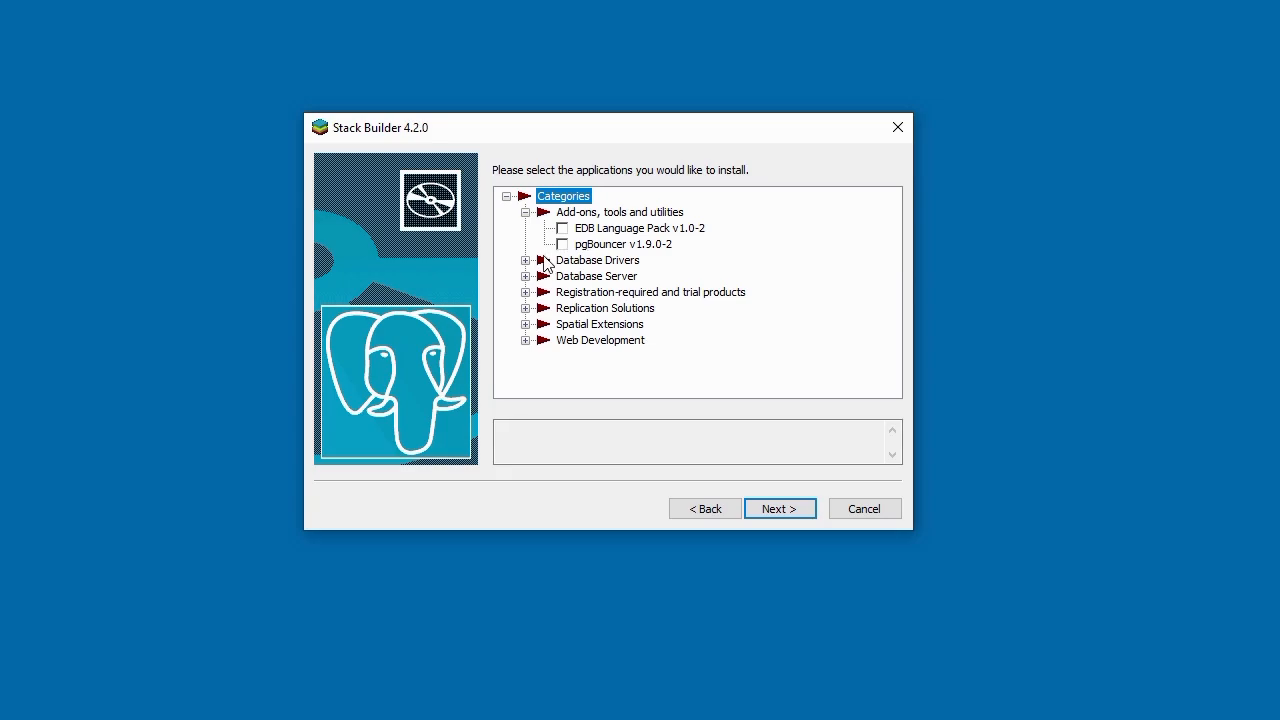
left_click(525, 261)
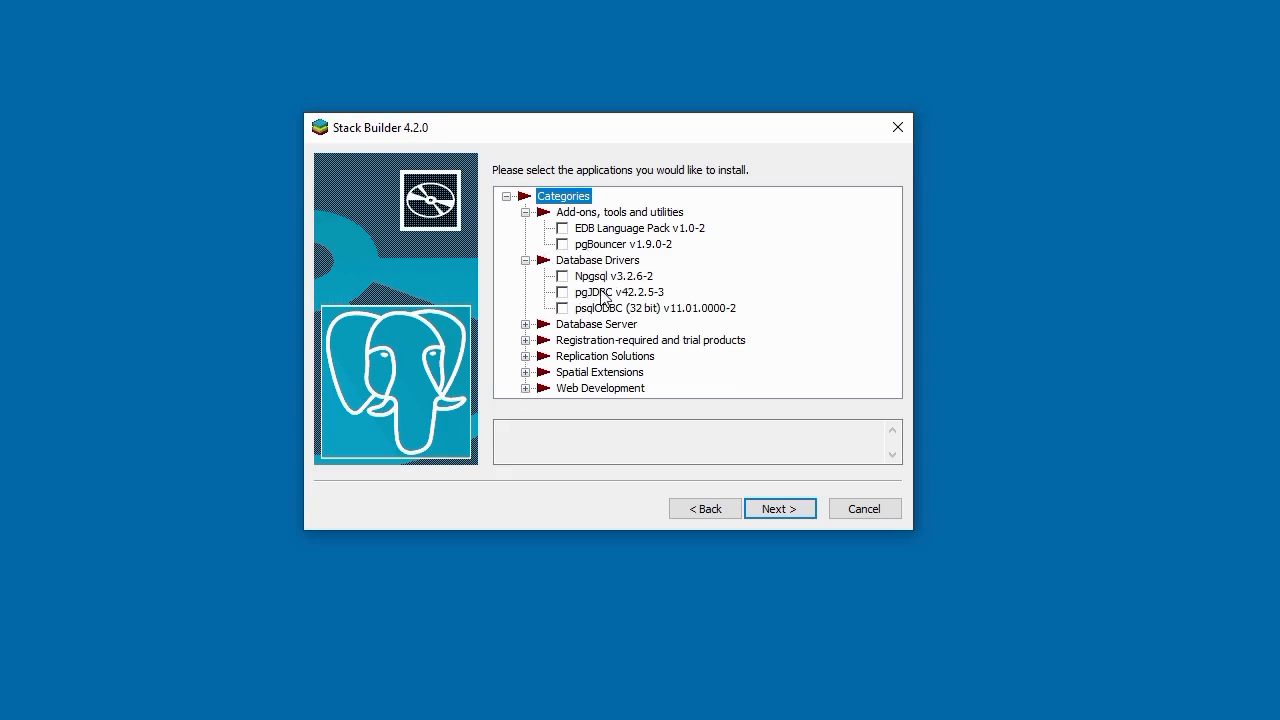
left_click(527, 326)
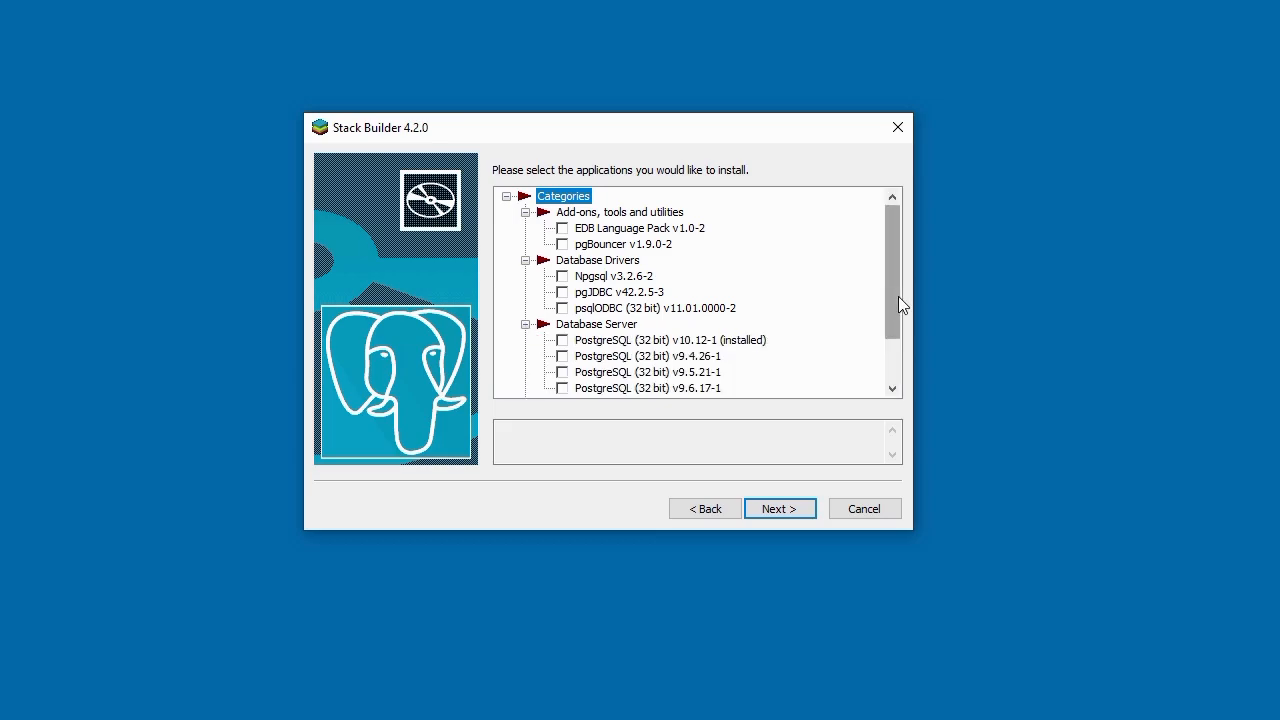
left_click_drag(898, 296, 898, 338)
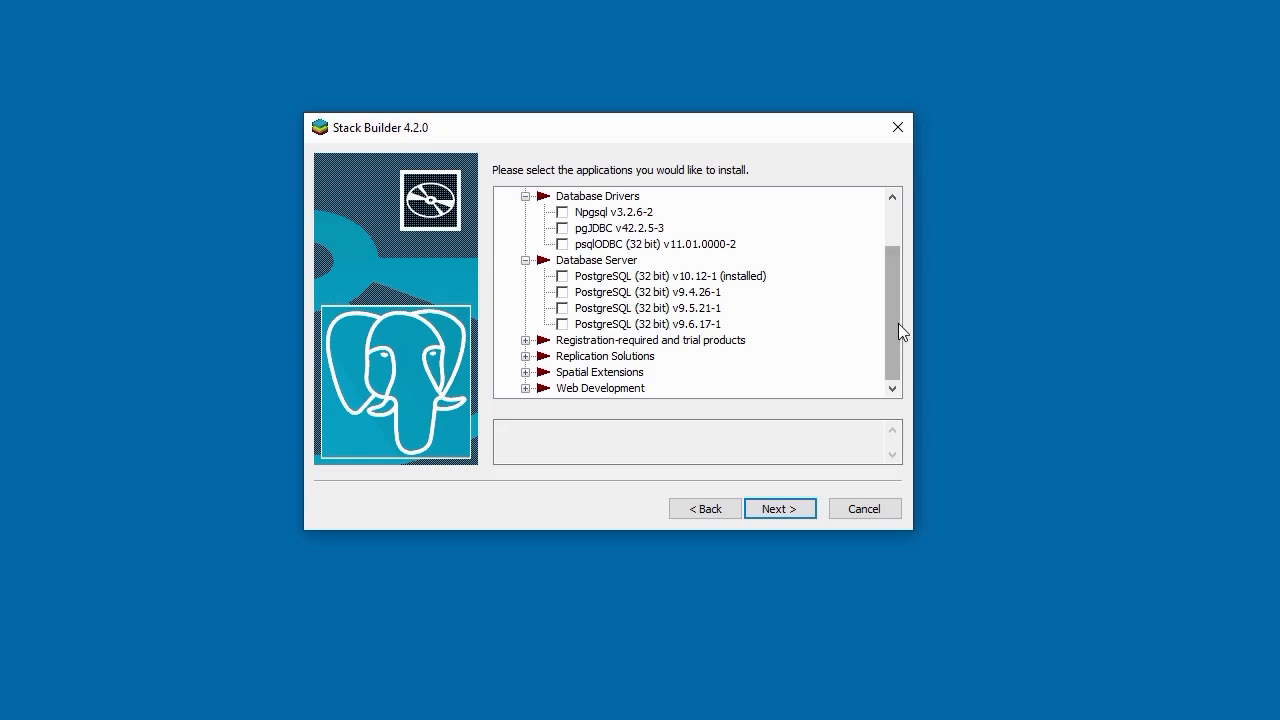
left_click(525, 341)
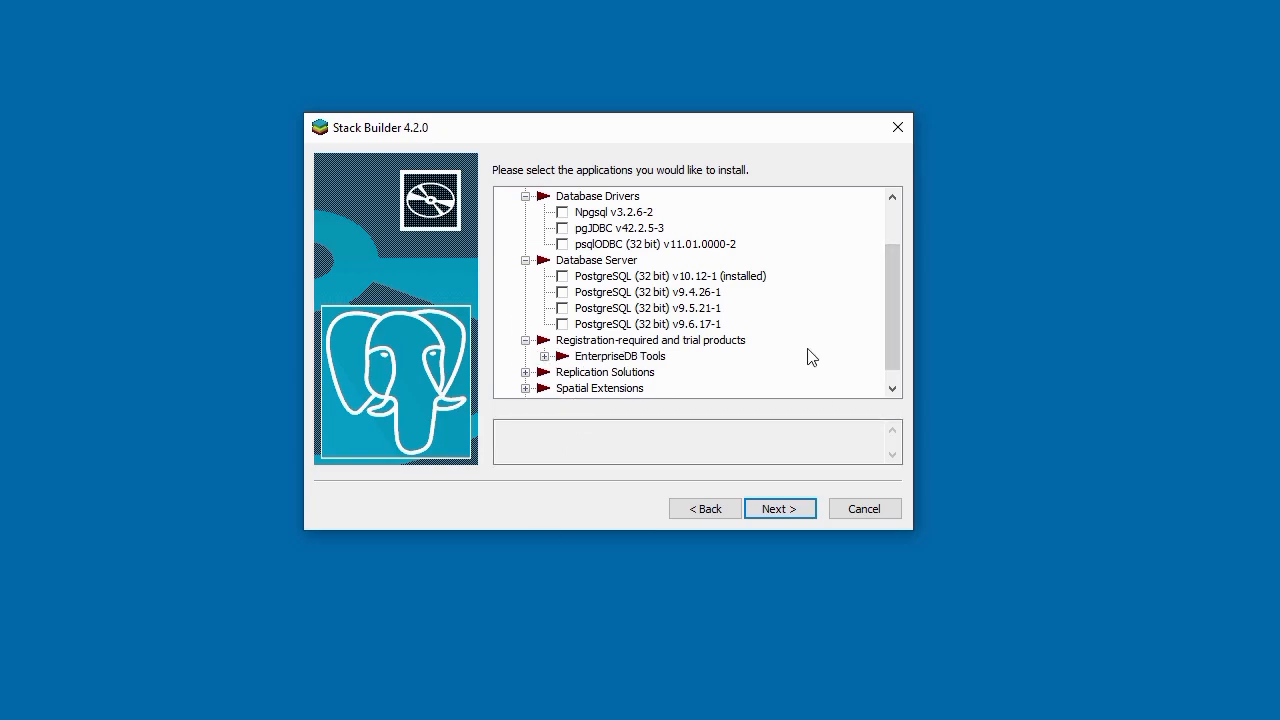
left_click_drag(893, 327, 893, 357)
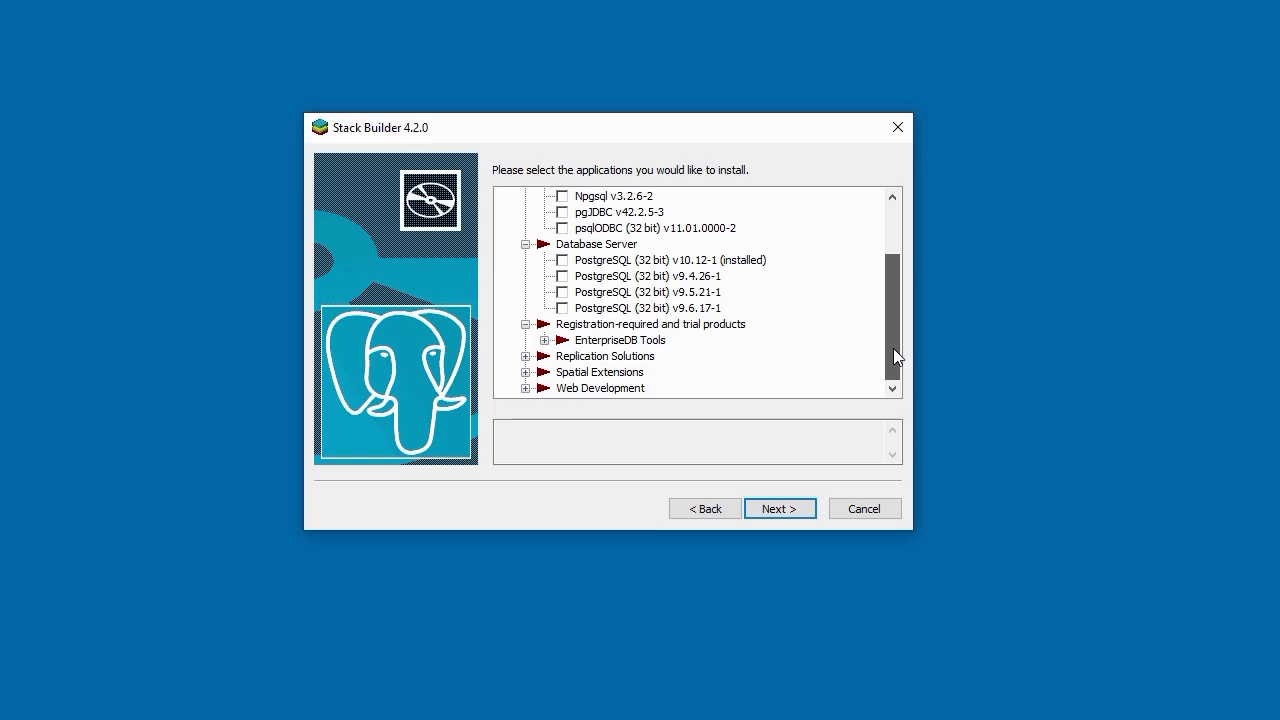
left_click(544, 340)
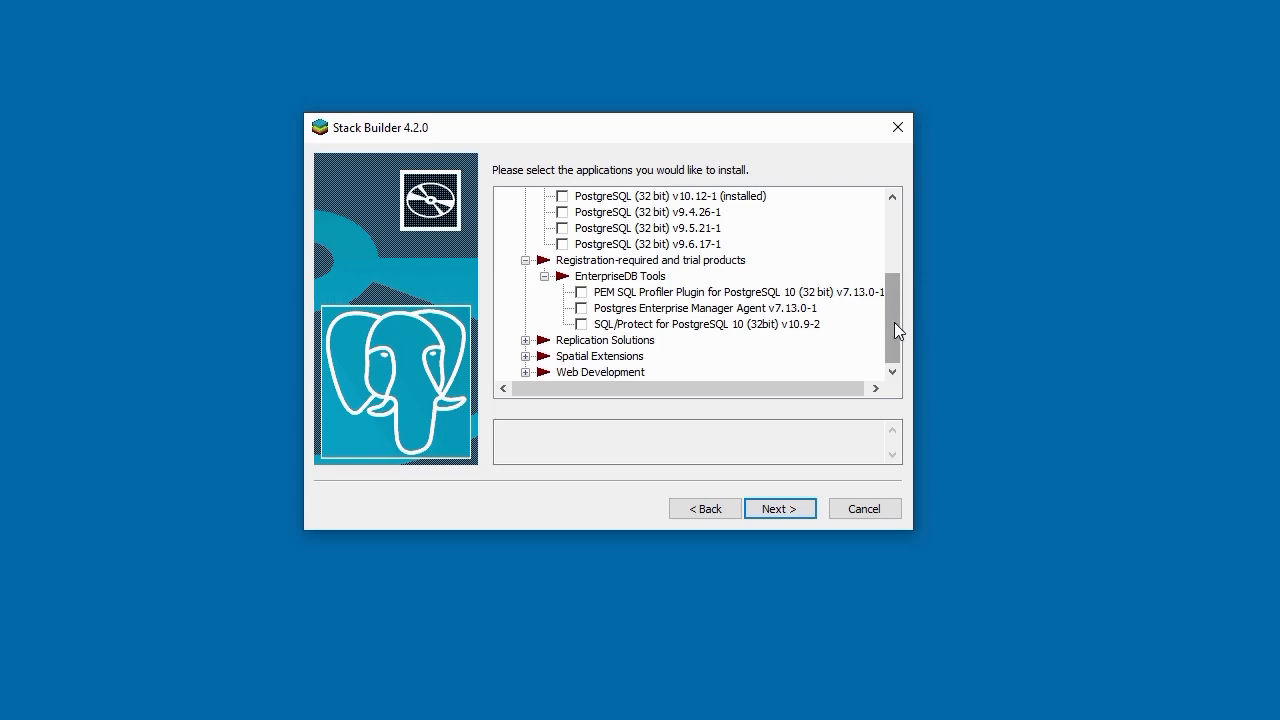
left_click(525, 341)
left_click(892, 372)
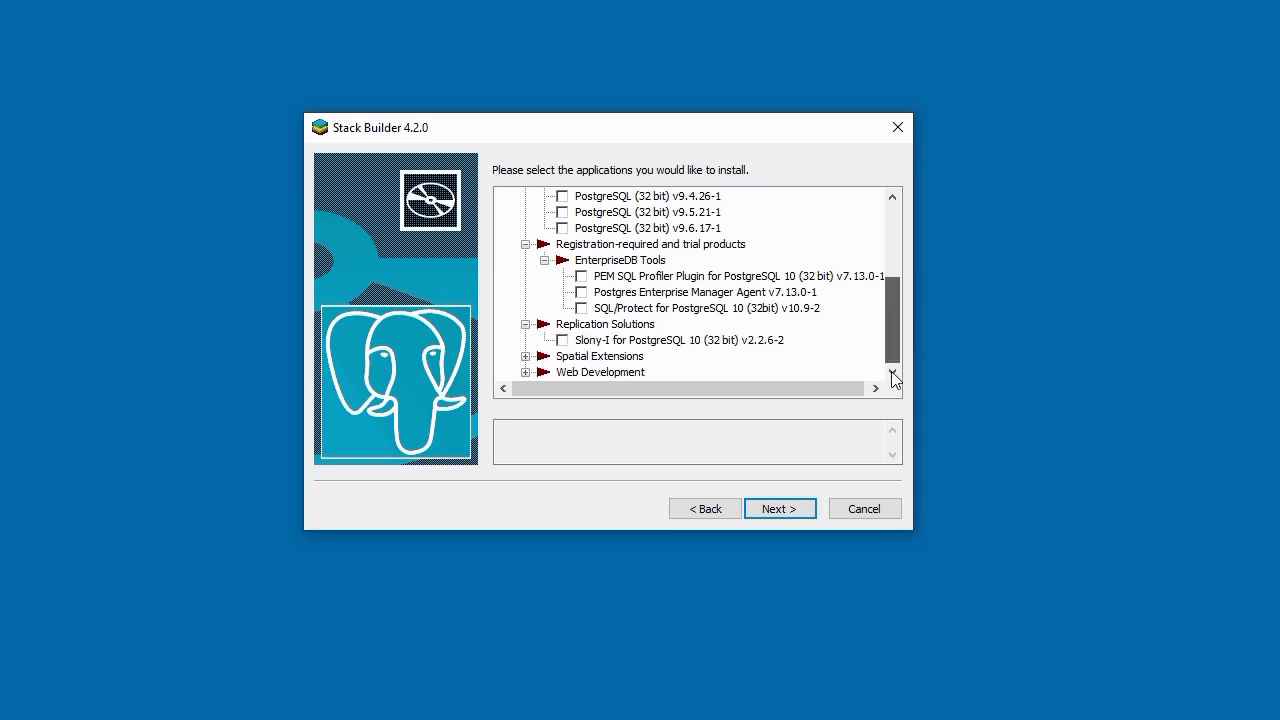
left_click(525, 356)
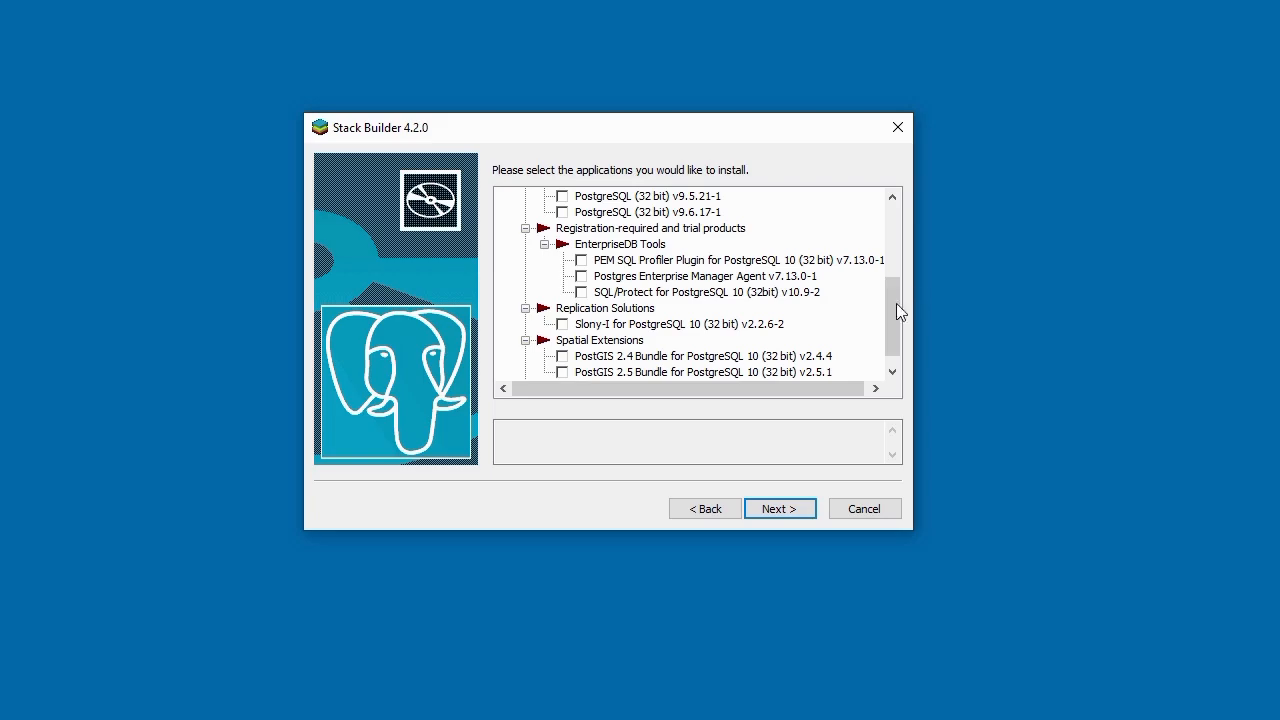
left_click(892, 371)
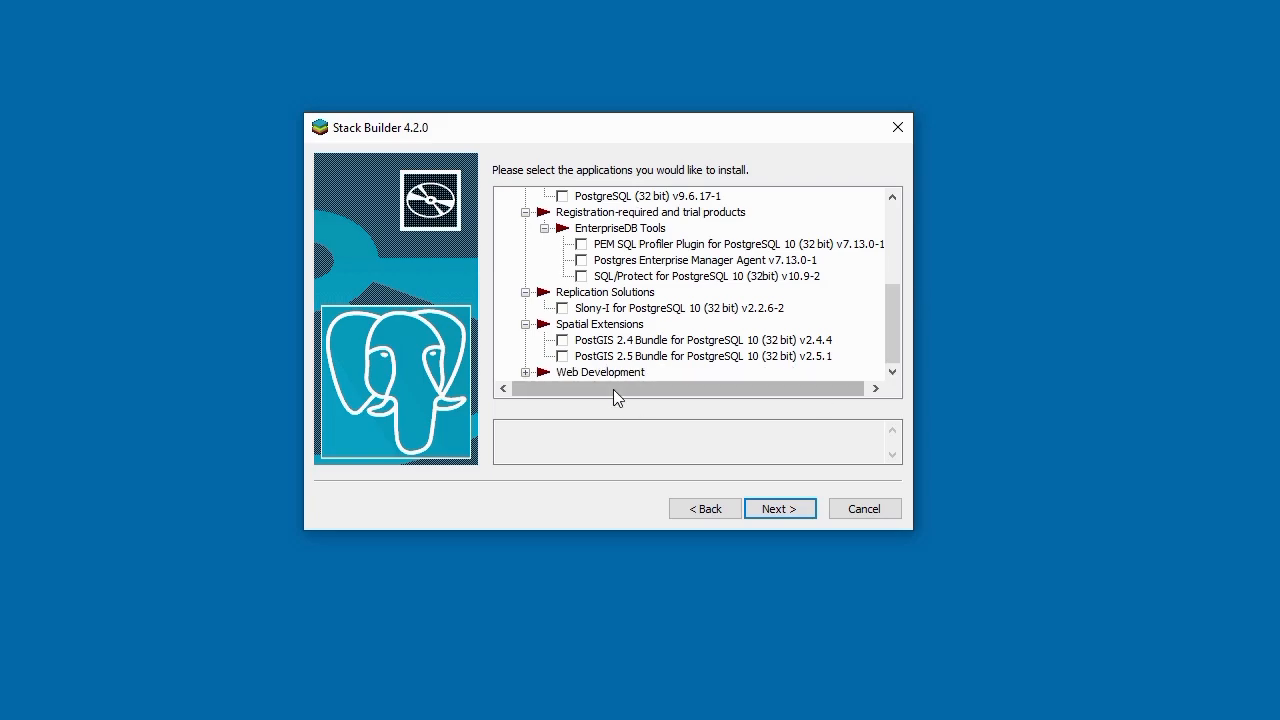
left_click(525, 372)
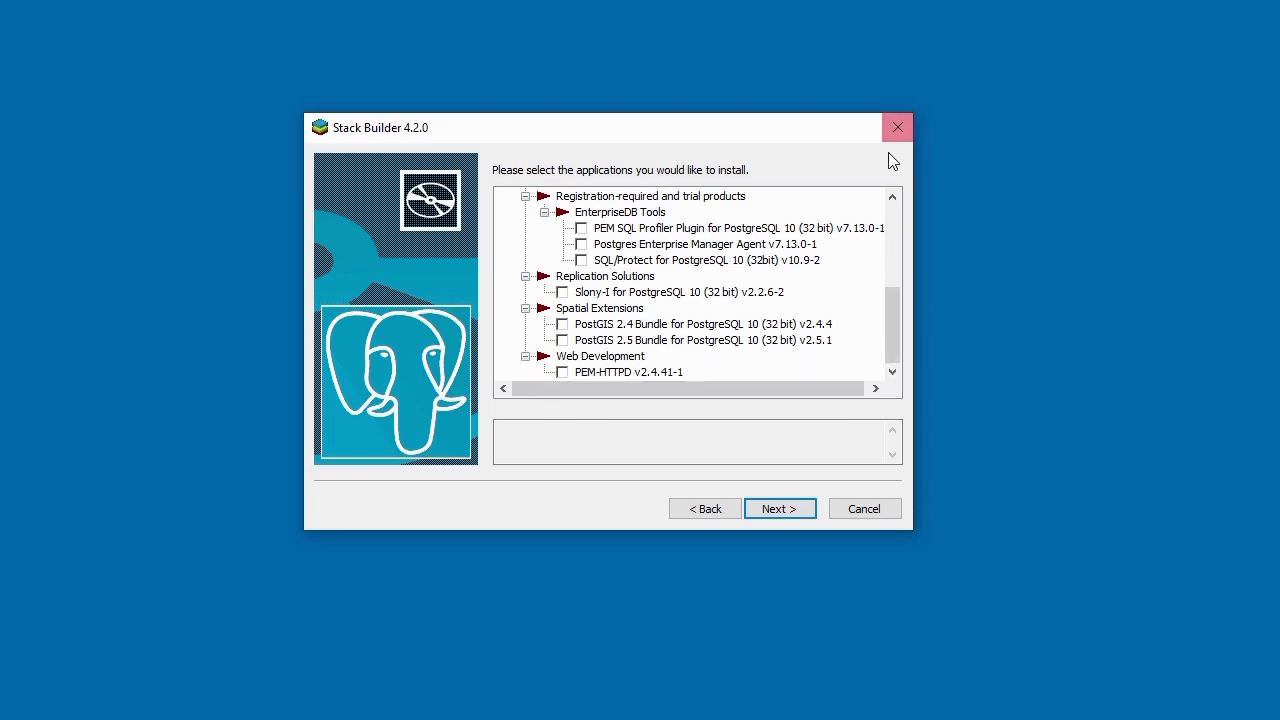
left_click_drag(895, 308, 894, 208)
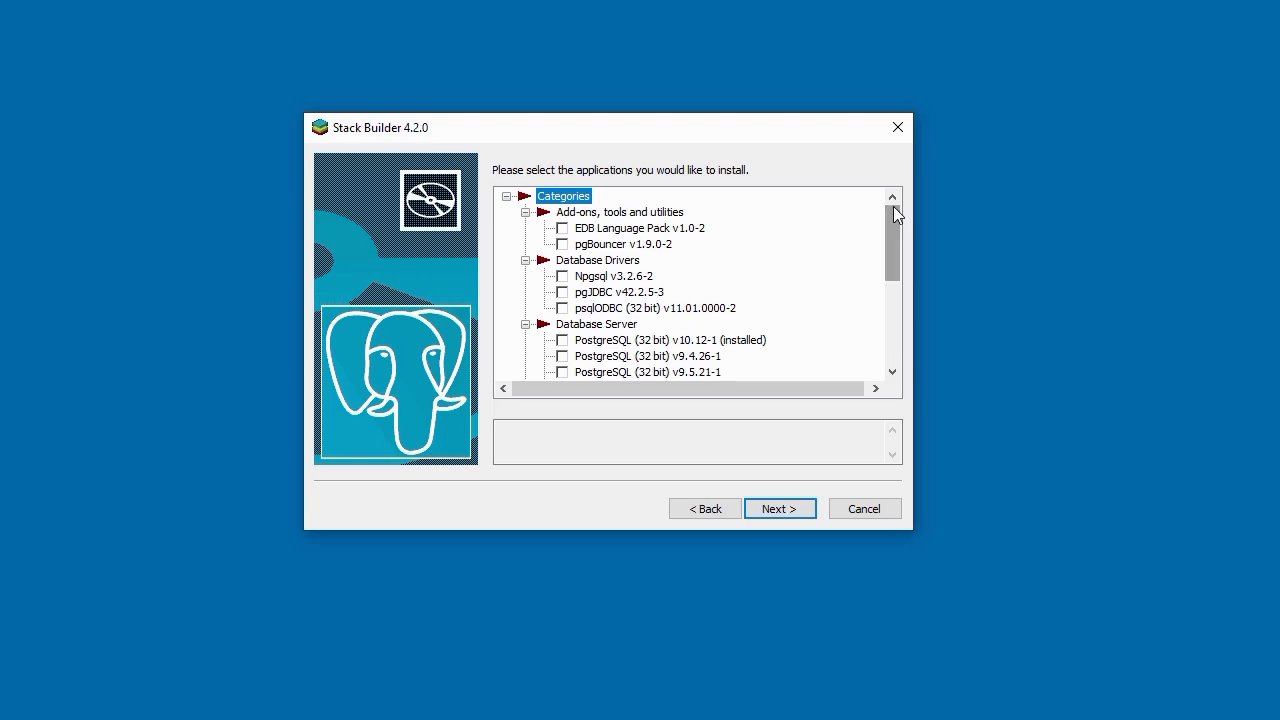
- Cancel the Stack Builder wizard without selecting any additional applications
left_click(864, 512)
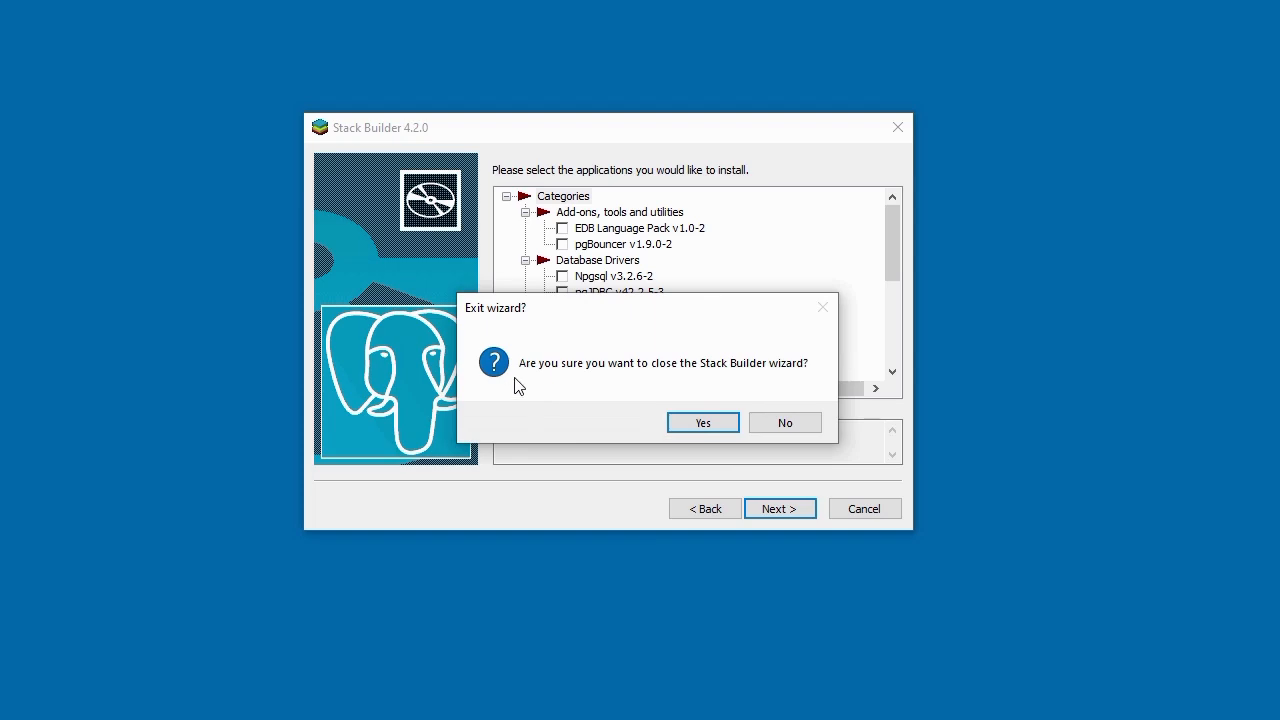